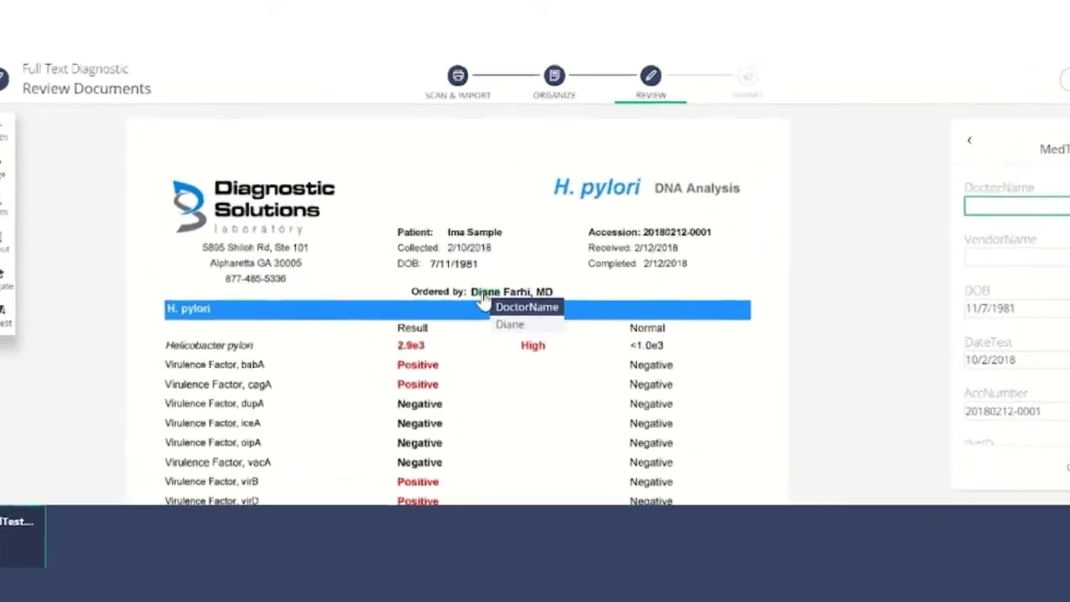
# Step: Fill DoctorName from the ordering physician, and insert a Helicobacter pylori row with benchmark 2.9e3
pyautogui.moveTo(441, 290); pyautogui.dragTo(502, 294)
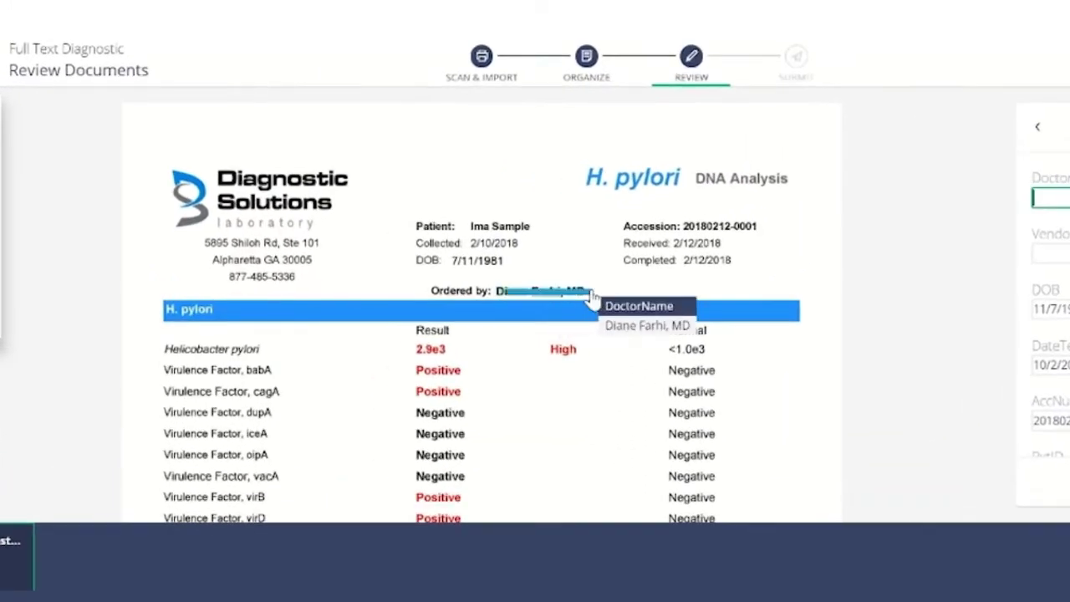
pyautogui.moveTo(592, 294); pyautogui.dragTo(592, 295)
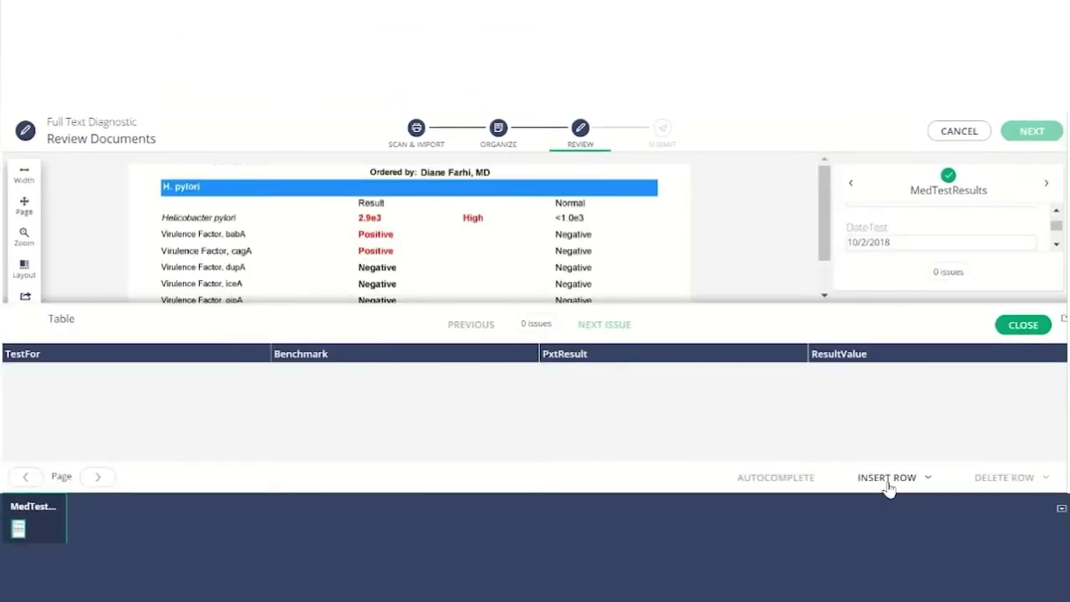
pyautogui.click(888, 483)
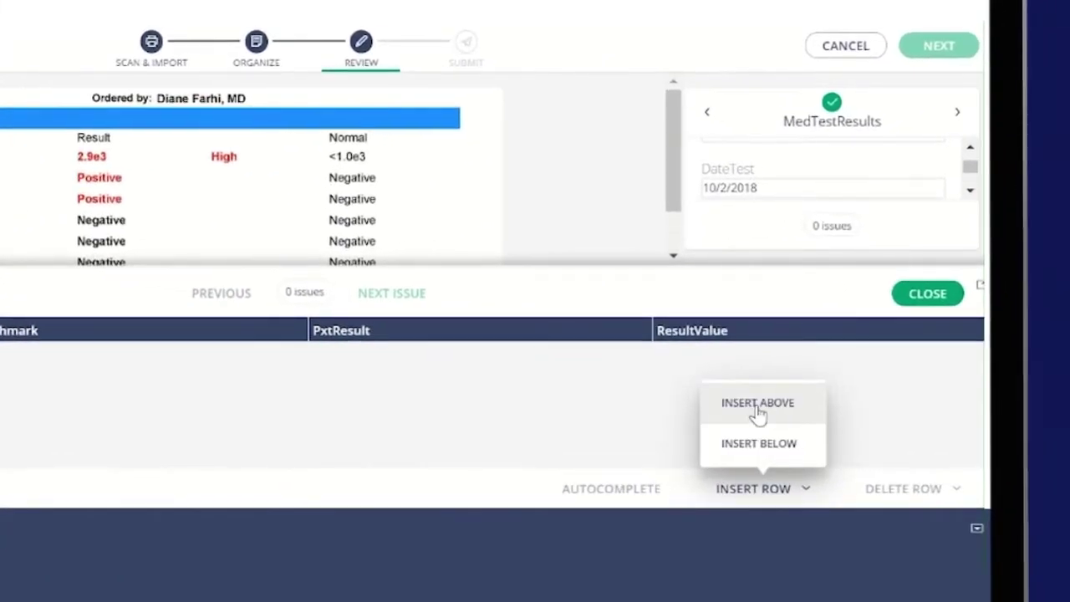
pyautogui.click(757, 410)
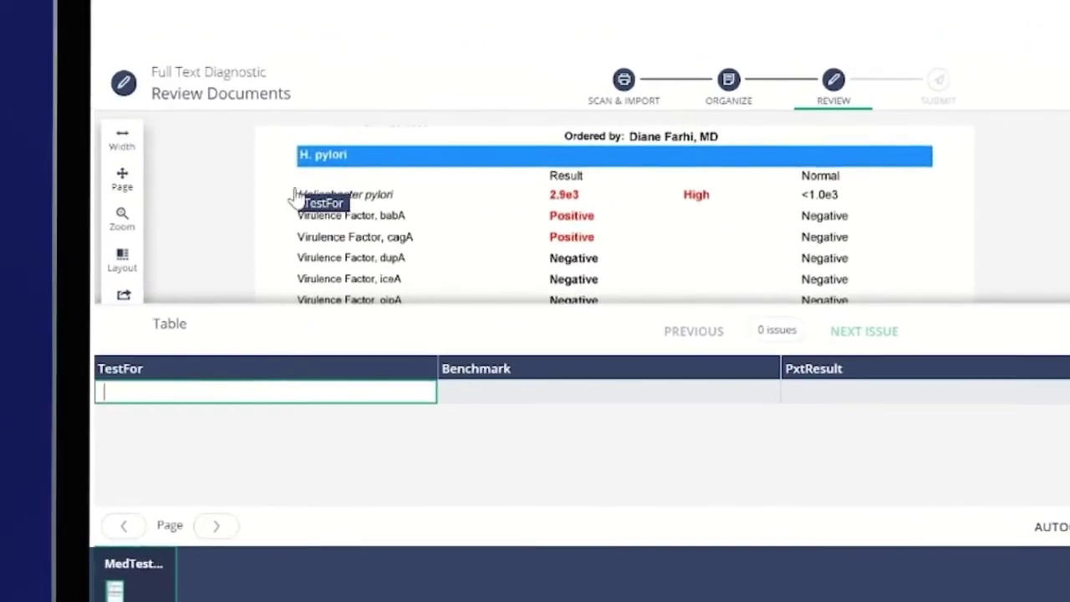
pyautogui.moveTo(305, 204); pyautogui.dragTo(393, 200)
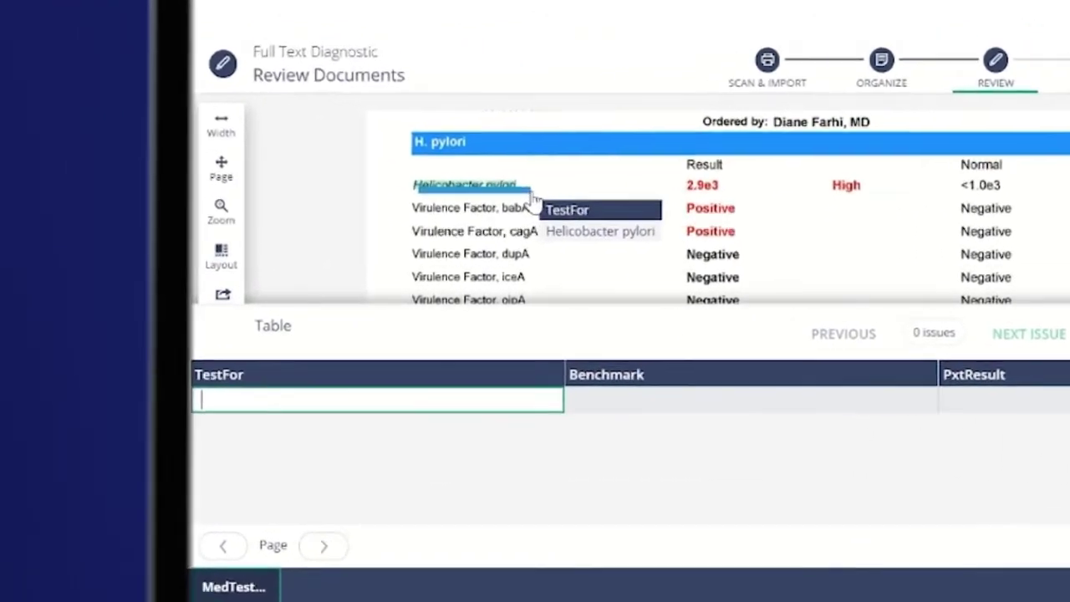
pyautogui.press('Tab')
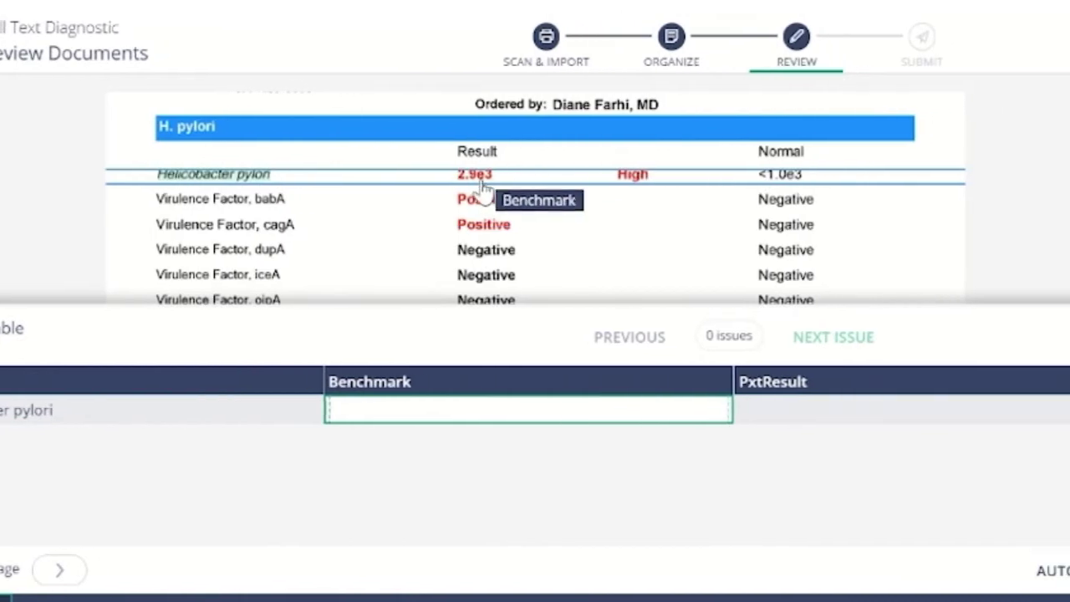
pyautogui.doubleClick(477, 176)
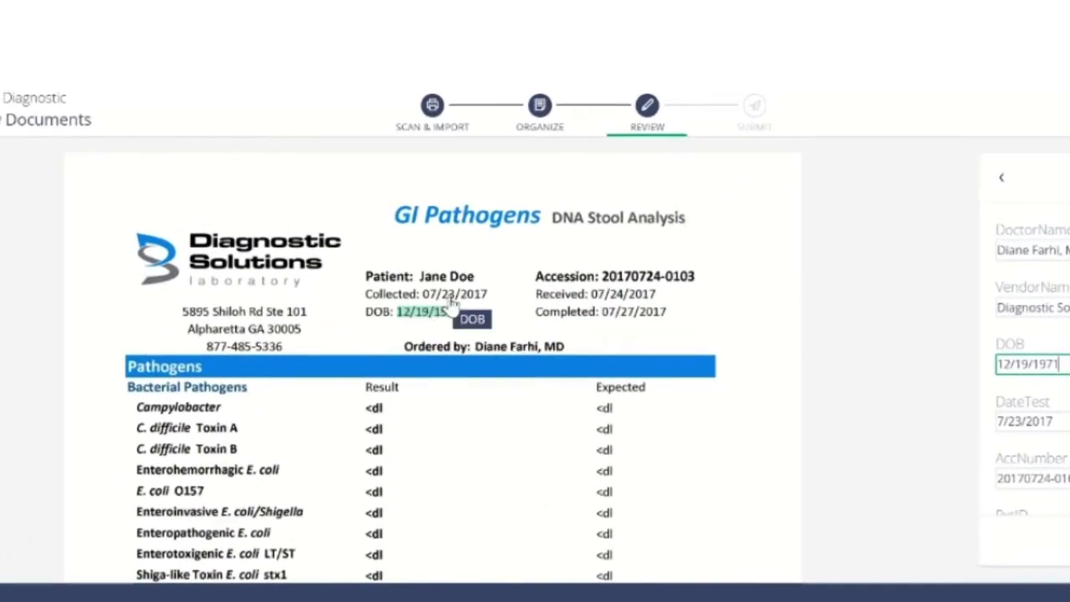
# Step: Test the DOB field with a non-date word from the GI Pathogens report
pyautogui.doubleClick(464, 276)
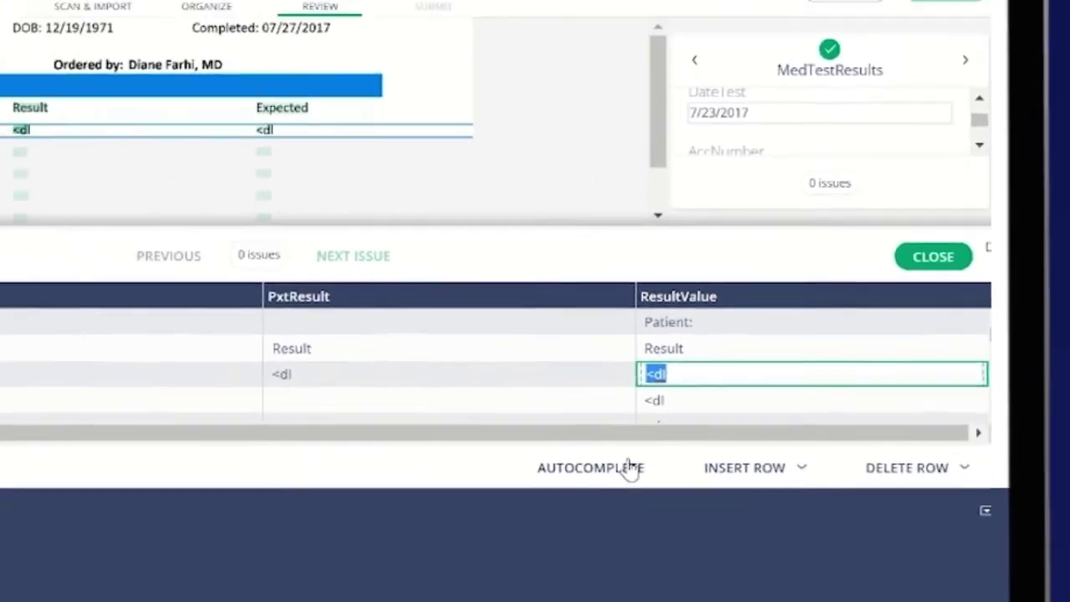
# Step: Autocomplete the remaining pathogen rows from the report and scroll through the results
pyautogui.click(528, 475)
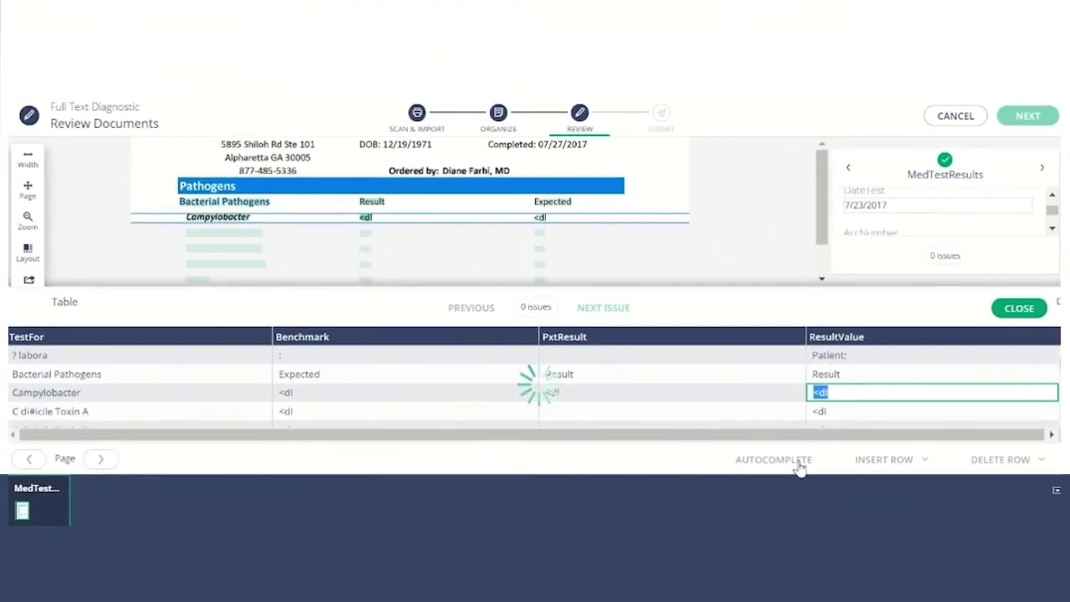
pyautogui.scroll(-1, 451, 399)
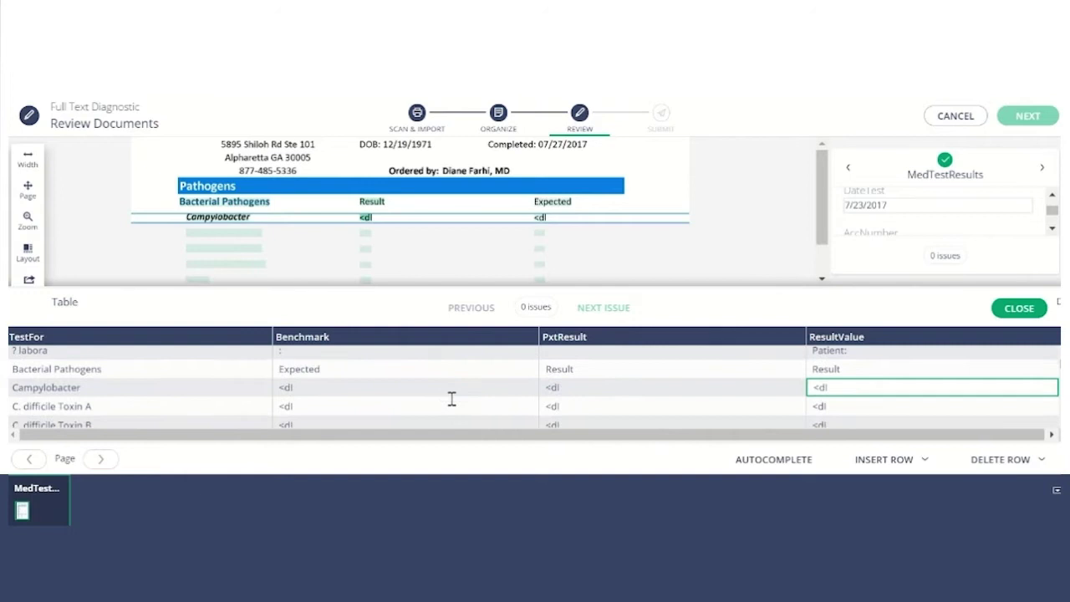
pyautogui.scroll(-3, 451, 399)
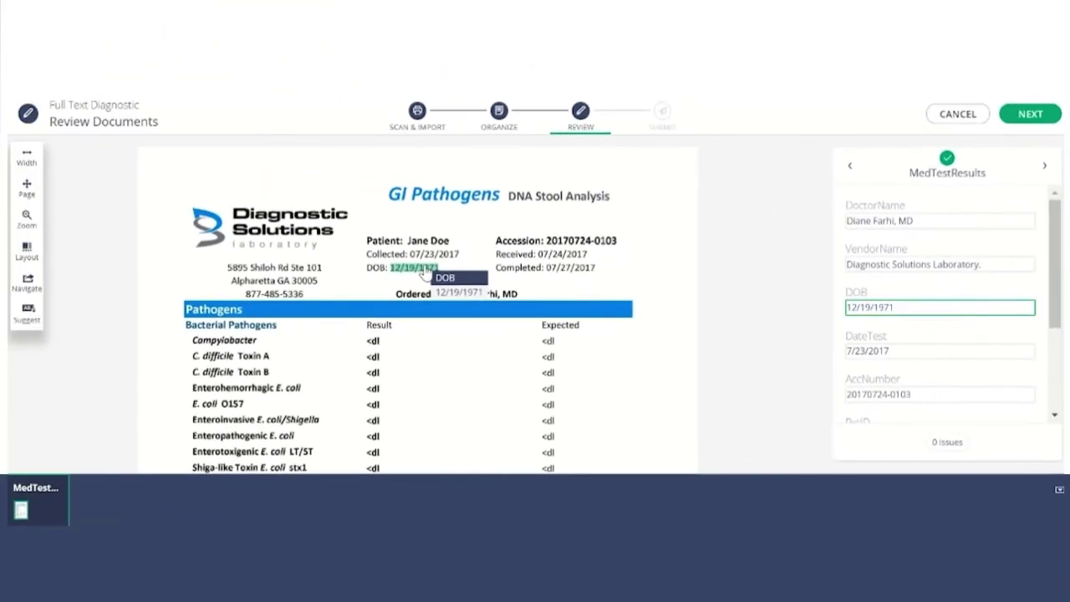
# Step: Check the DOB field's invalid-date validation message in the MedTestResults panel
pyautogui.click(435, 241)
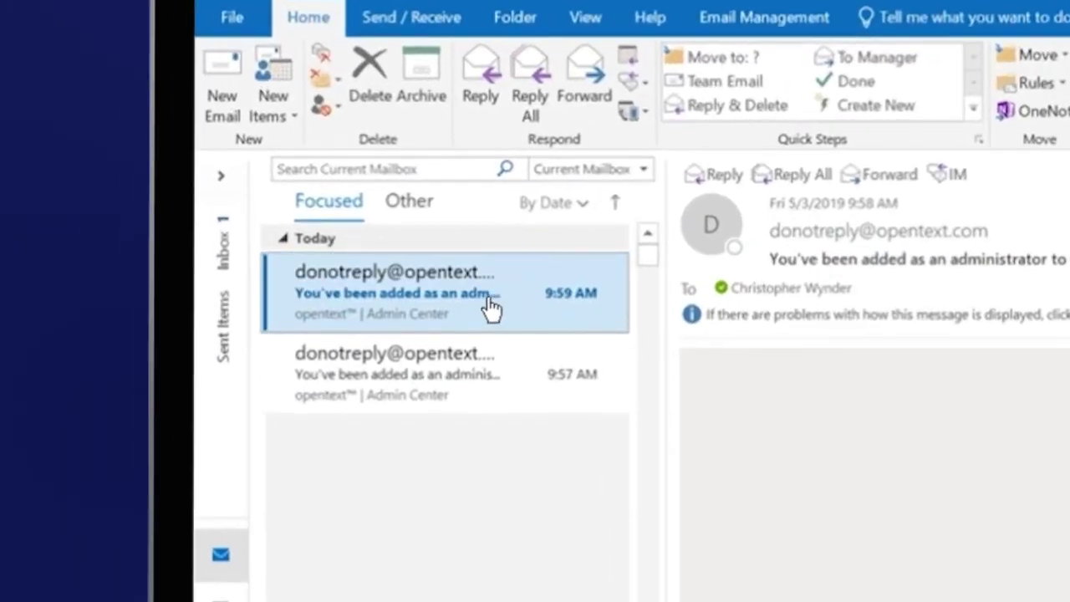
# Step: Open the 9:59 AM Core Capture administrator welcome email from the Focused inbox
pyautogui.click(391, 269)
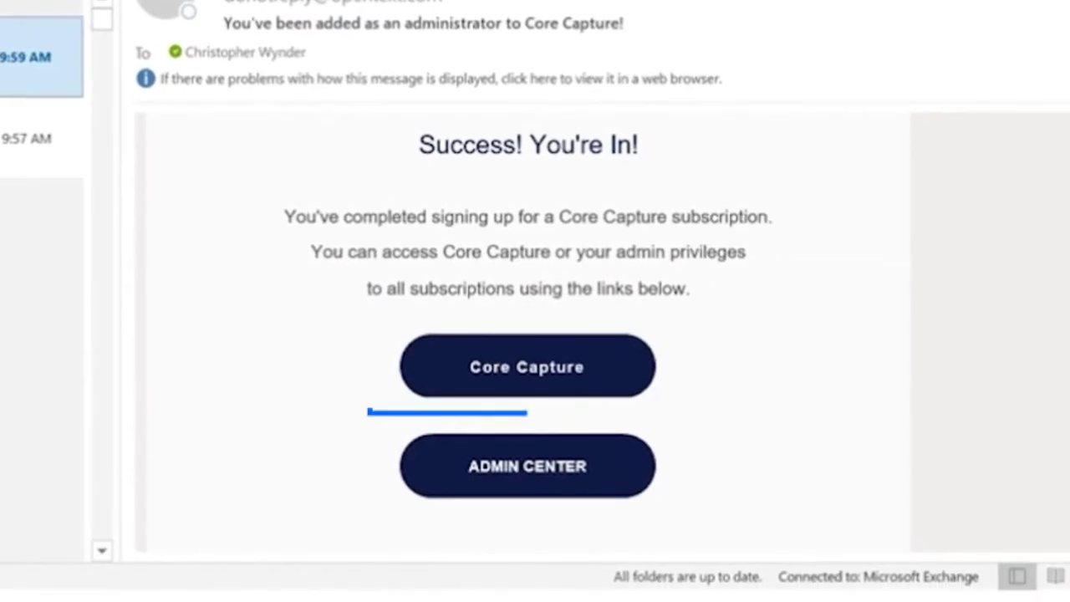